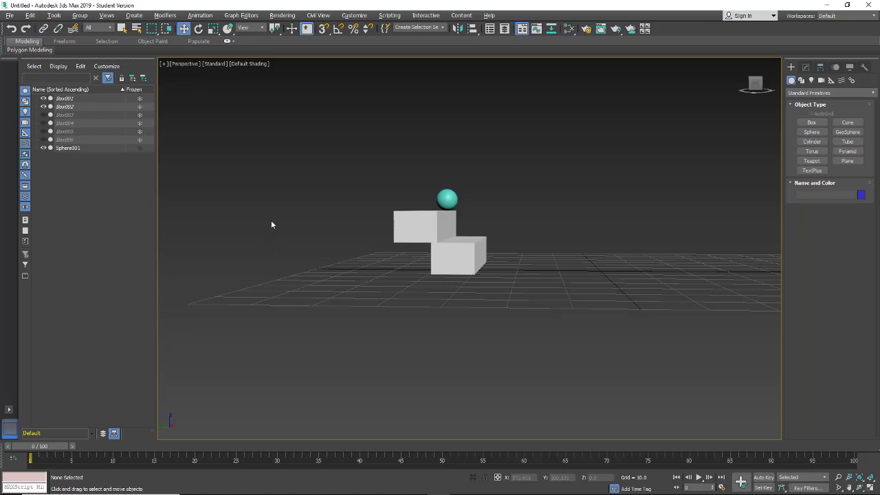
# - Open the Graph Editors menu to reach Track View - Curve Editor
pyautogui.click(238, 16)
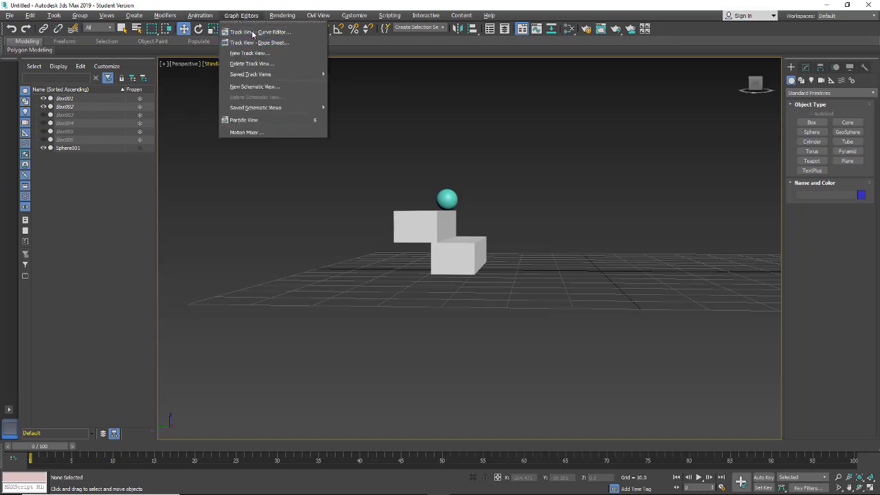
# - Open the Curve Editor beside the scene and load Sphere001's position tracks
pyautogui.click(249, 35)
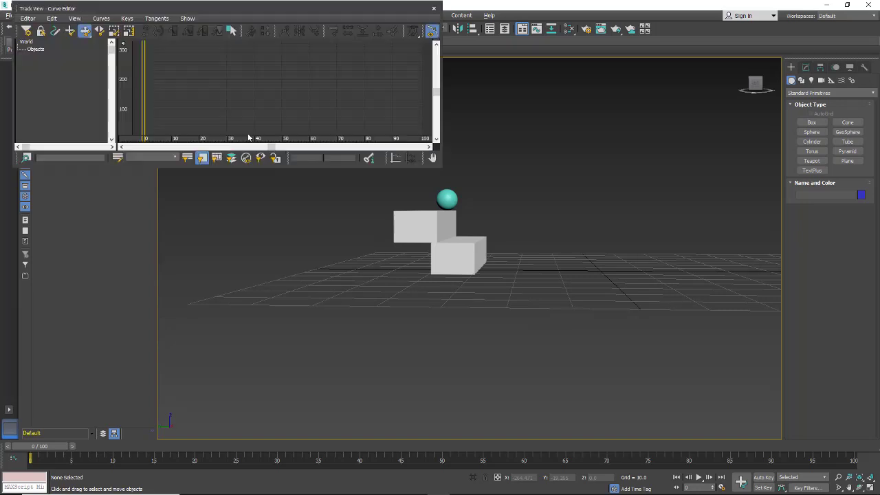
pyautogui.moveTo(210, 10)
pyautogui.mouseDown()
pyautogui.moveTo(201, 7)
pyautogui.moveTo(210, 20)
pyautogui.moveTo(207, 10)
pyautogui.mouseUp()
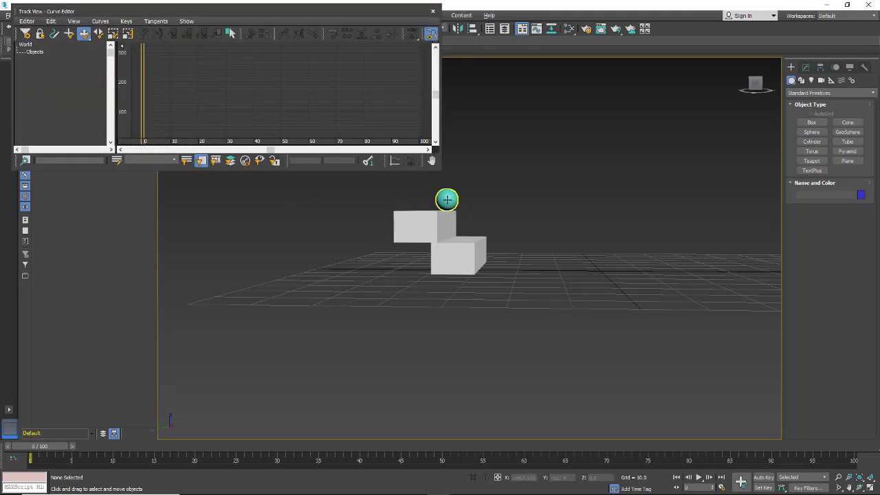
pyautogui.click(447, 200)
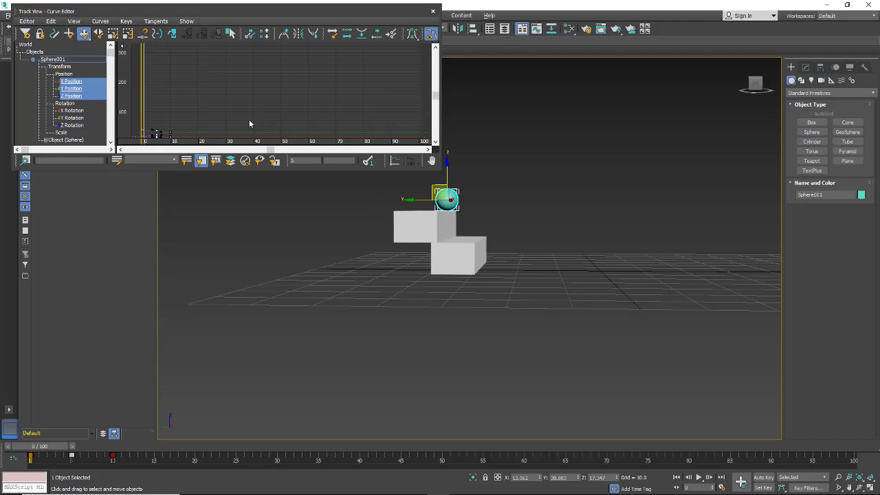
# - Centre the keys in the graph, preview the bounce, and rewind to frame 0
pyautogui.moveTo(247, 116); pyautogui.dragTo(351, 82, button='middle')
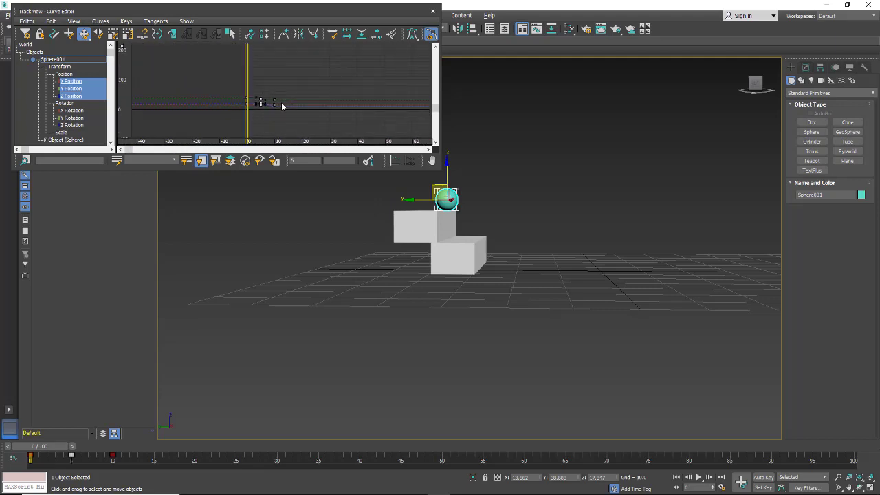
pyautogui.click(699, 477)
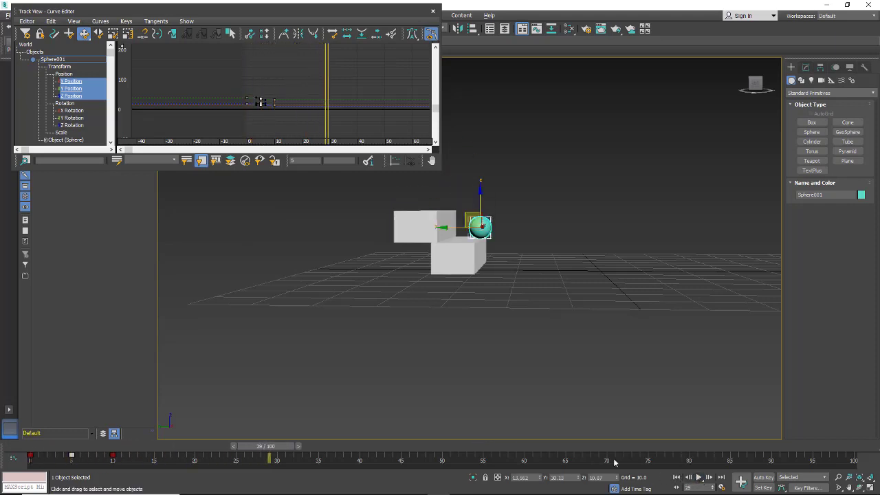
pyautogui.moveTo(237, 447); pyautogui.dragTo(31, 447)
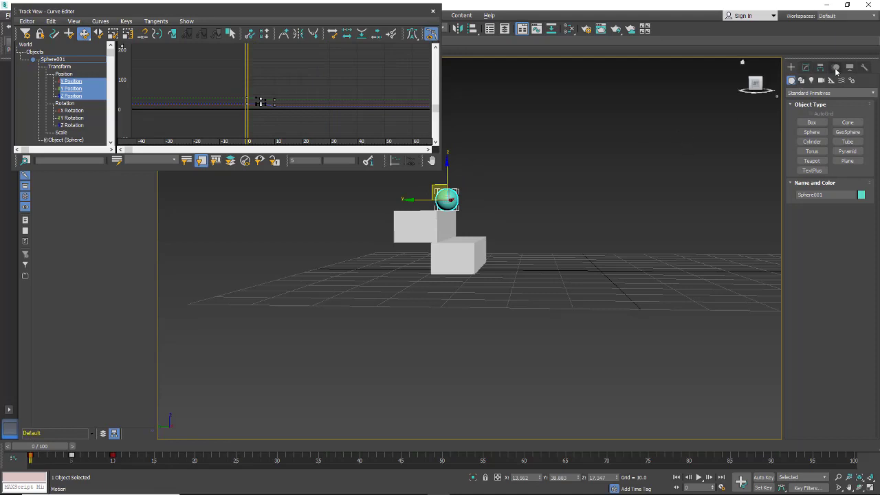
# - Show Sphere001's motion path from the Motion panel and scrub frames to follow its arc
pyautogui.click(836, 68)
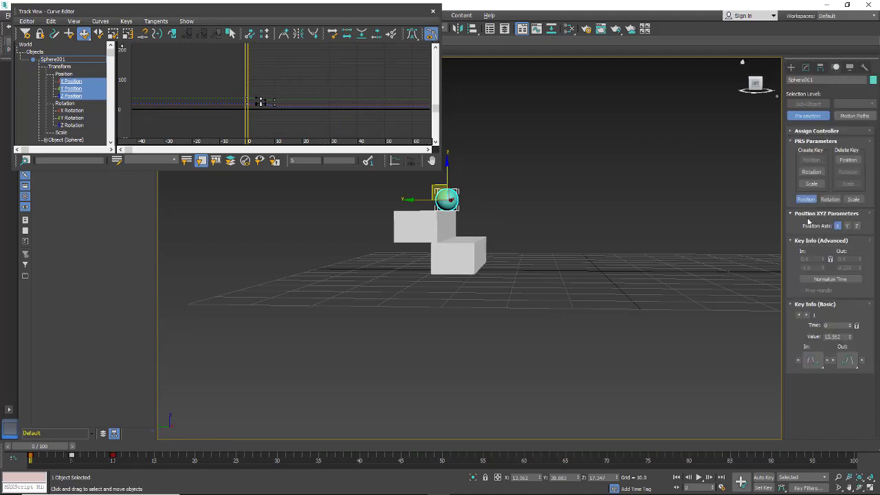
pyautogui.click(855, 115)
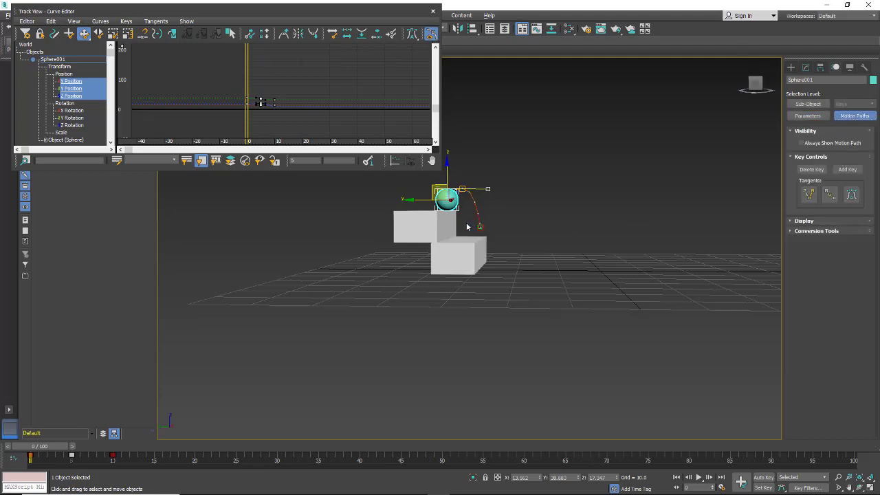
pyautogui.keyDown('alt'); pyautogui.moveTo(473, 234); pyautogui.dragTo(474, 235, button='middle'); pyautogui.keyUp('alt')
pyautogui.scroll(5, 472, 233)
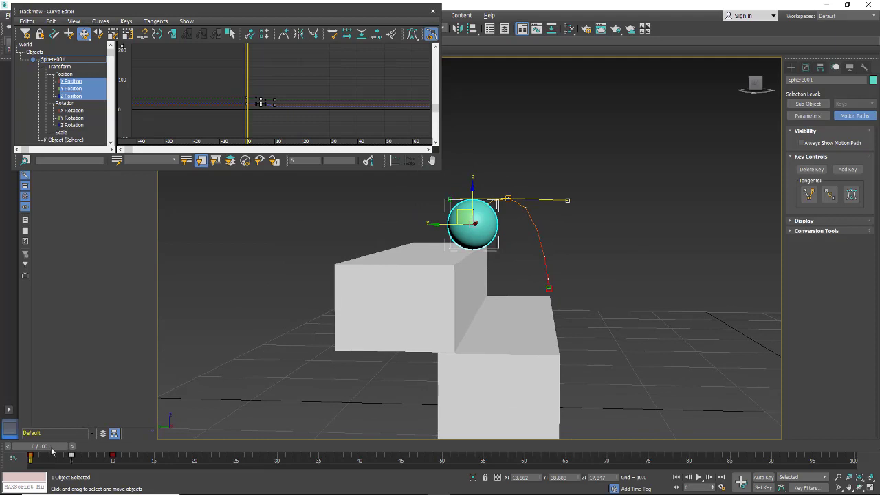
pyautogui.moveTo(52, 450); pyautogui.dragTo(33, 453)
# - Apply the Cycle out-of-range type to Sphere001's position curves
pyautogui.click(52, 20)
pyautogui.moveTo(61, 77)
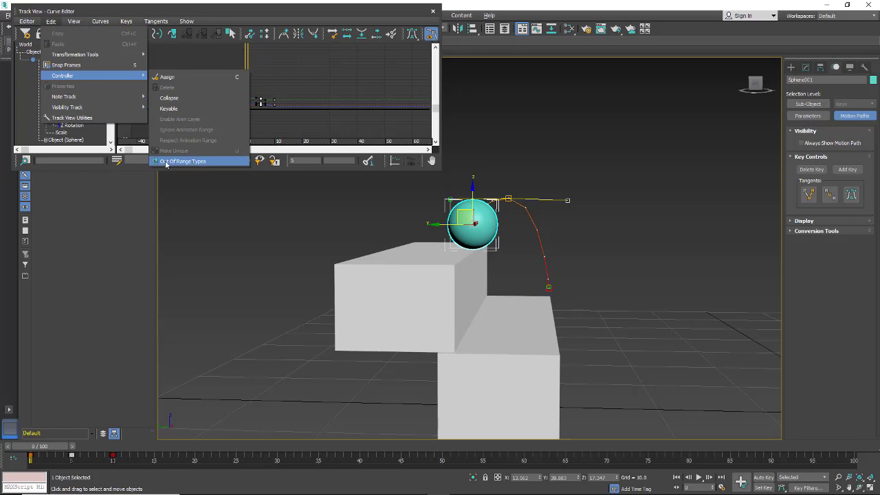
pyautogui.click(199, 161)
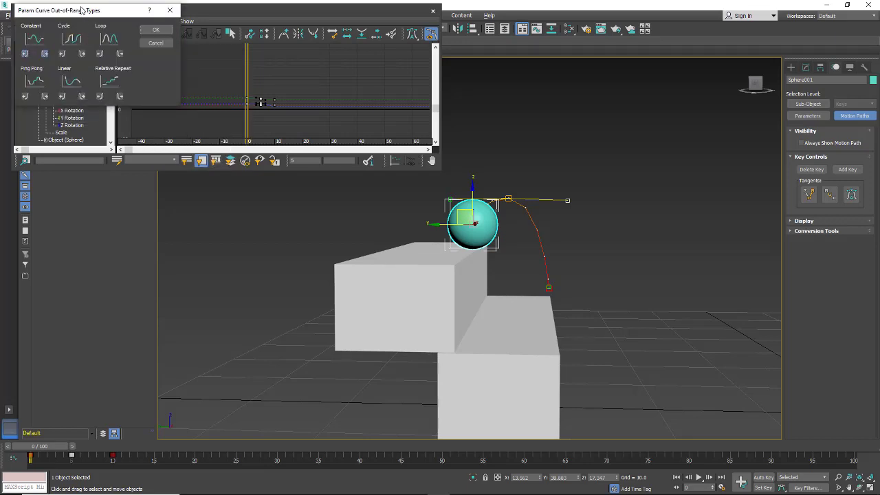
pyautogui.moveTo(81, 11); pyautogui.dragTo(101, 22)
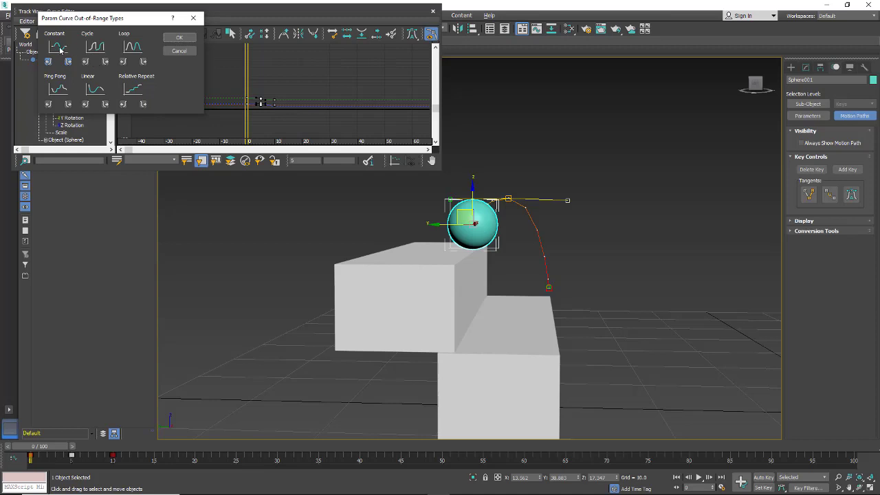
pyautogui.click(98, 49)
pyautogui.click(179, 37)
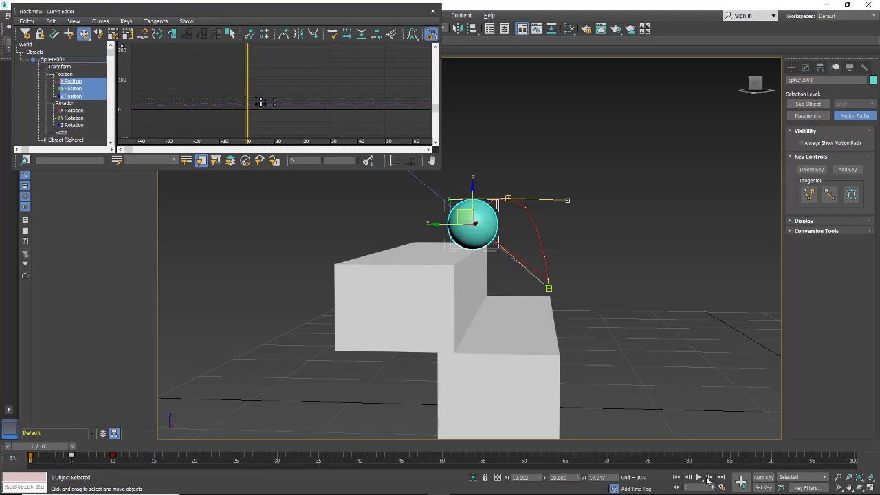
pyautogui.click(698, 478)
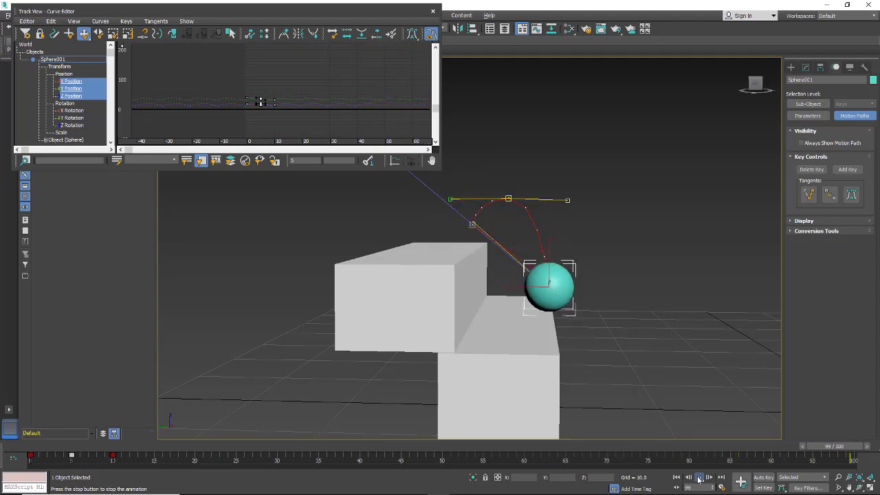
pyautogui.click(698, 477)
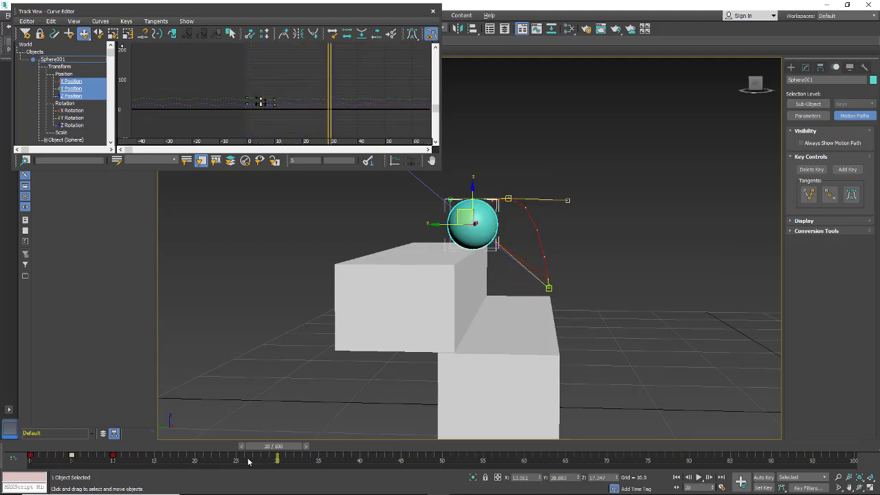
pyautogui.moveTo(268, 449); pyautogui.dragTo(33, 449)
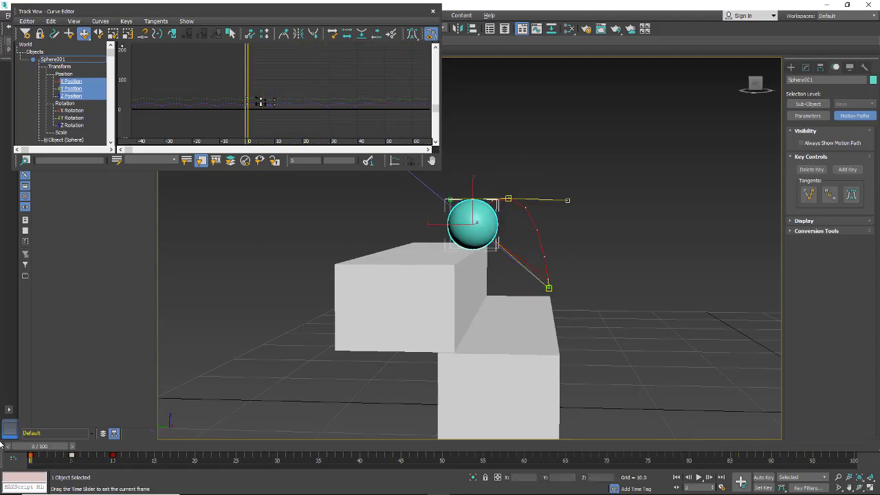
# - Switch the position curves to the Loop out-of-range type
pyautogui.click(57, 23)
pyautogui.moveTo(62, 77)
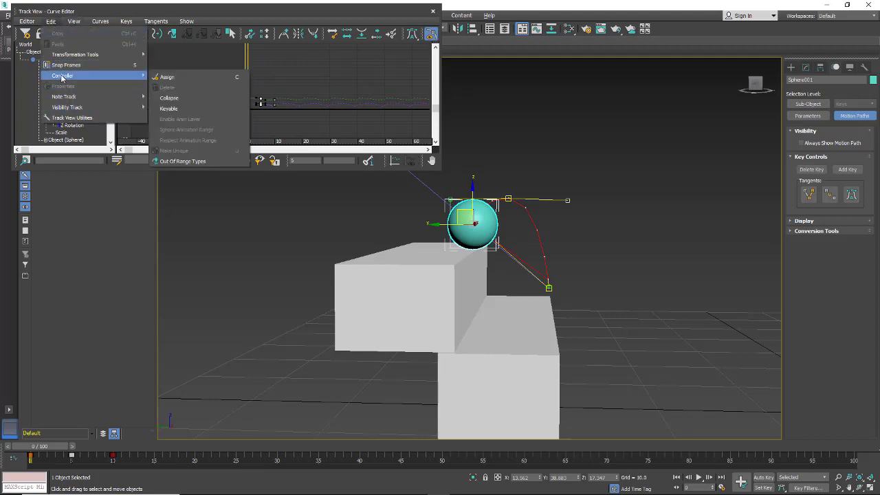
pyautogui.click(177, 161)
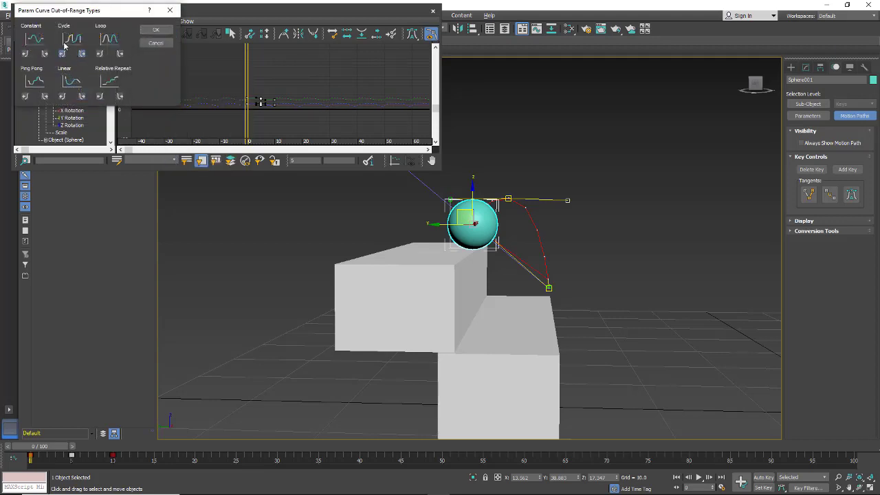
pyautogui.click(105, 41)
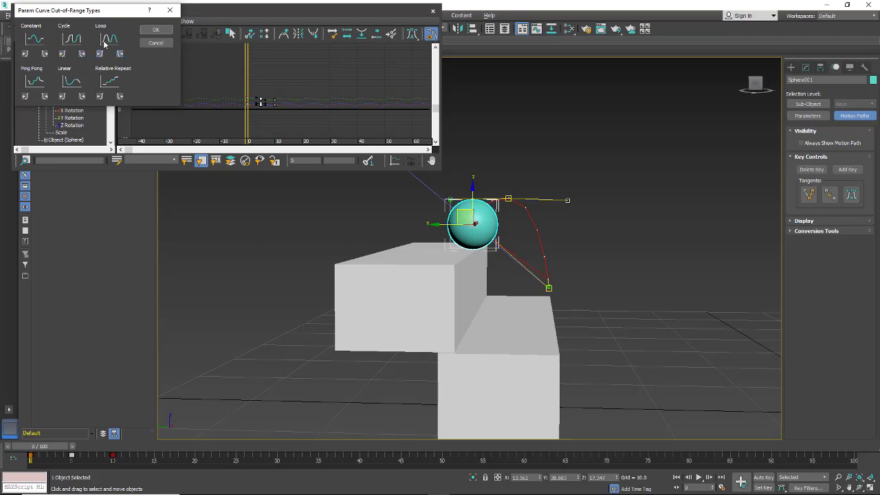
pyautogui.click(157, 31)
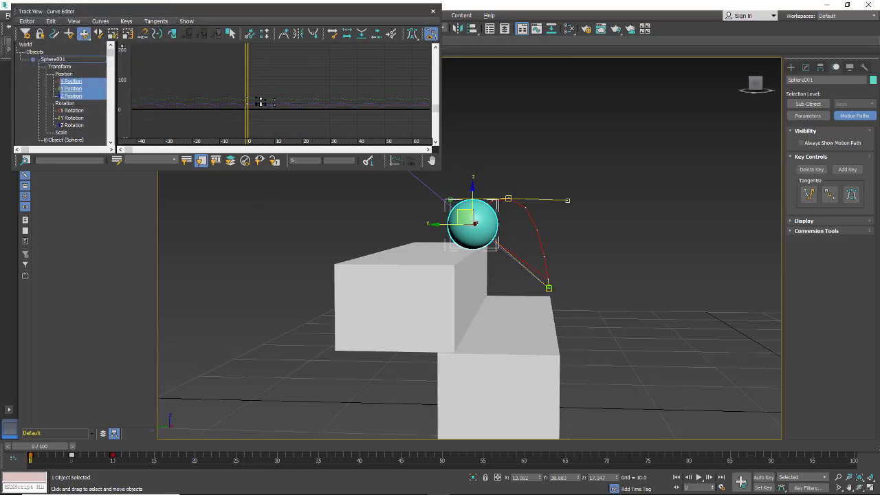
# - Reconfirm the out-of-range type and play the animation to check the looping motion
pyautogui.click(53, 21)
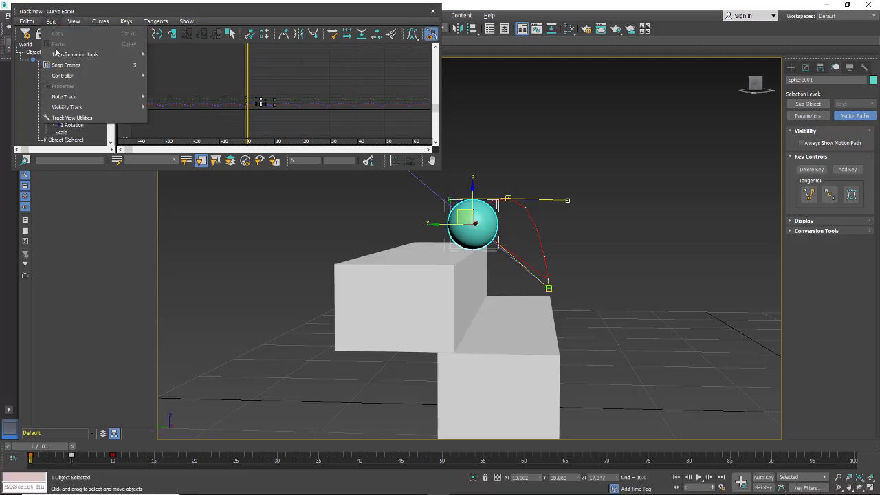
pyautogui.moveTo(60, 77)
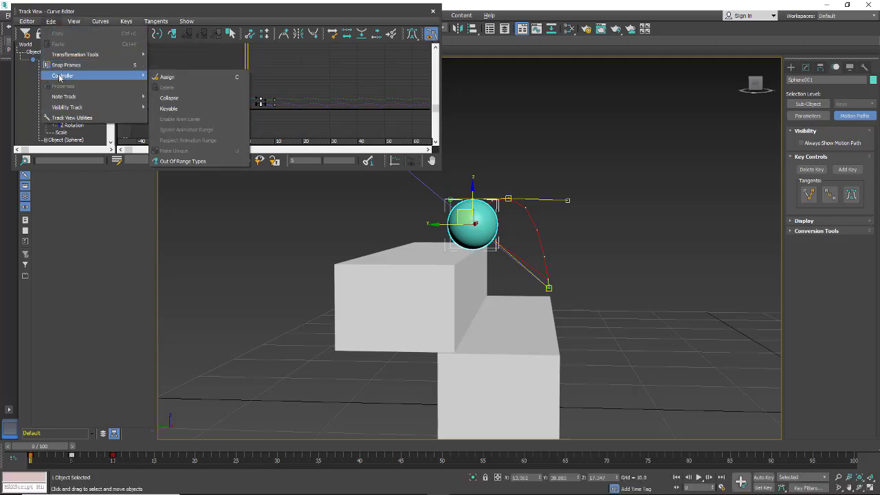
pyautogui.click(182, 162)
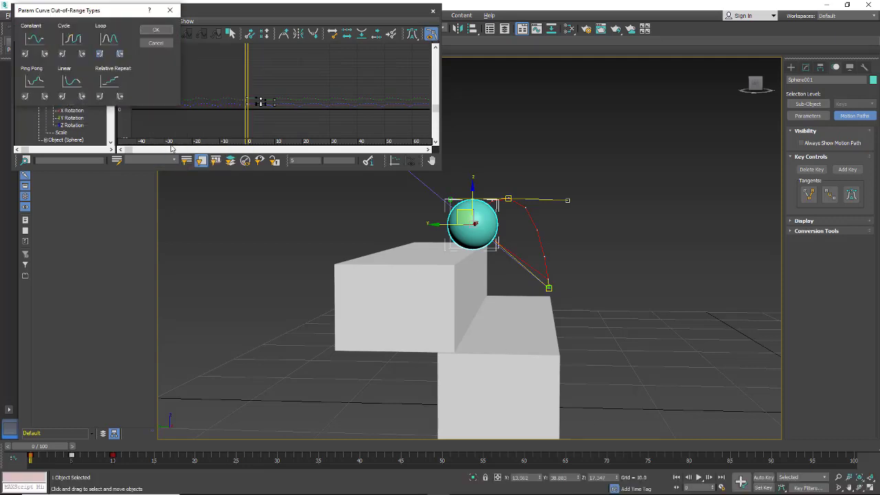
pyautogui.click(157, 30)
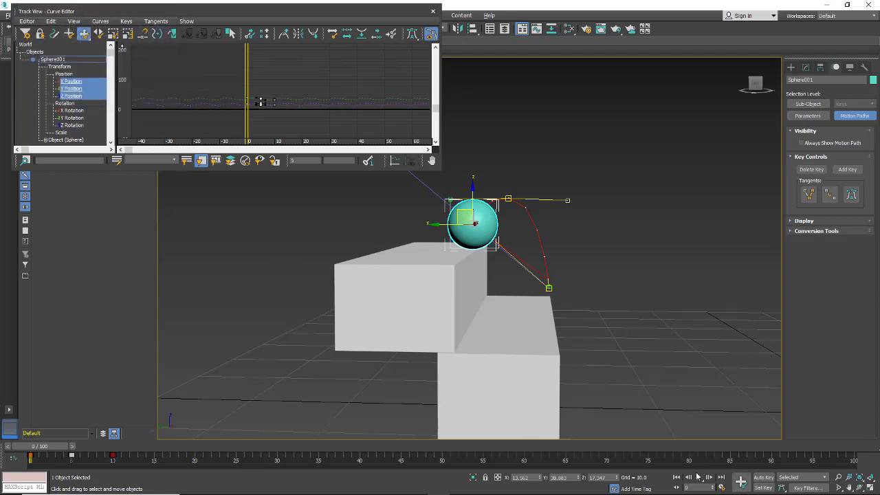
pyautogui.click(699, 478)
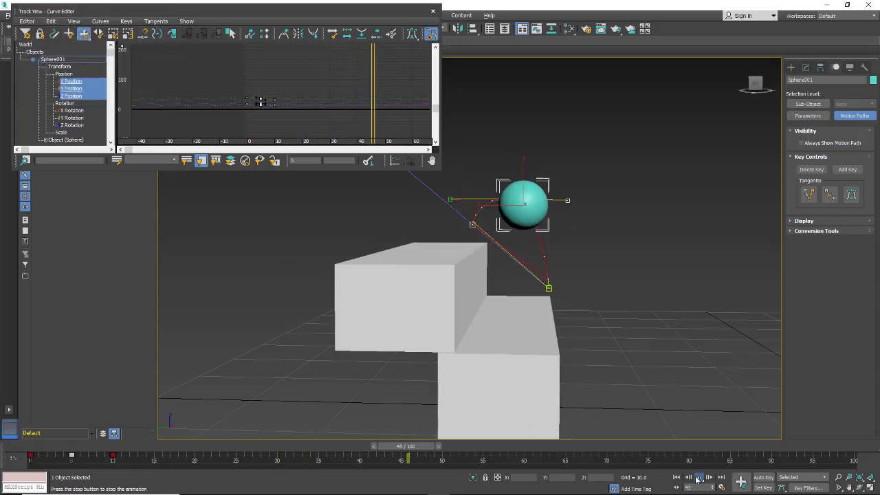
# - Stop playback and apply the Linear out-of-range type to the position tracks
pyautogui.click(699, 477)
pyautogui.click(51, 21)
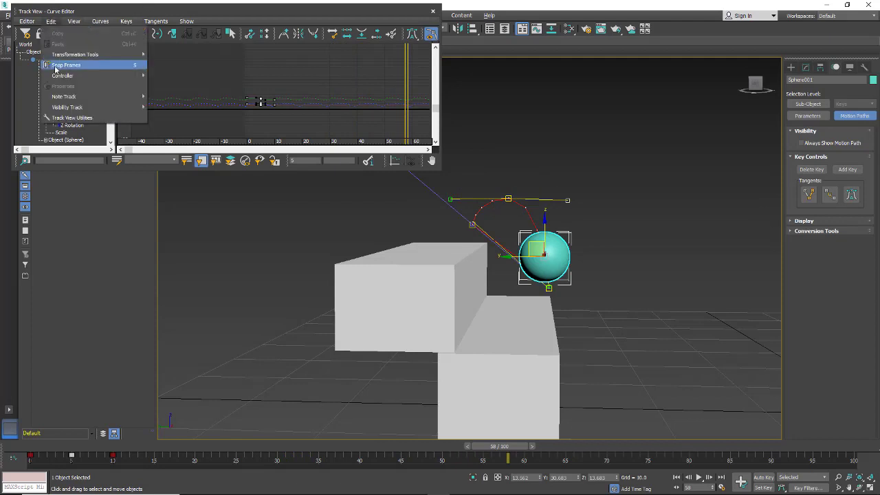
pyautogui.moveTo(69, 75)
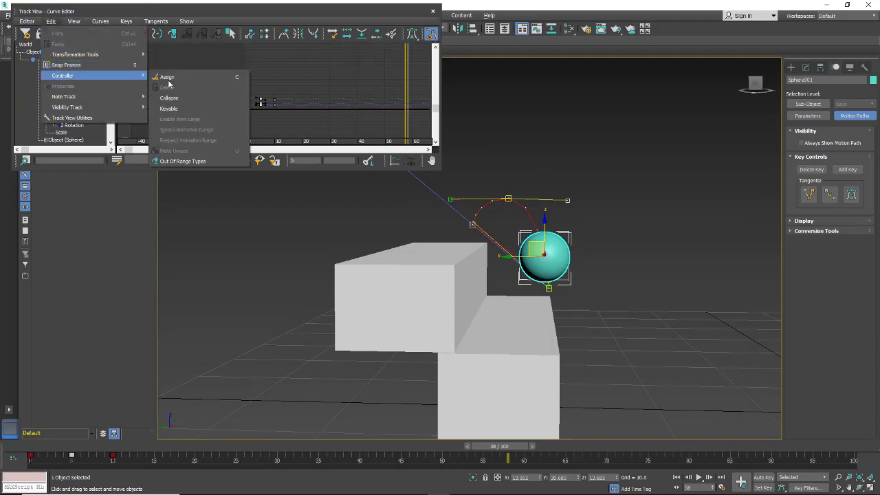
pyautogui.click(167, 161)
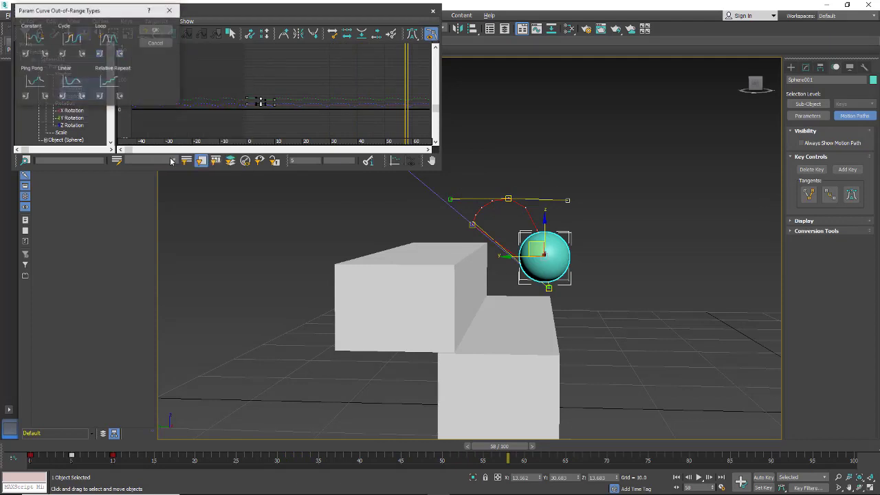
pyautogui.click(72, 82)
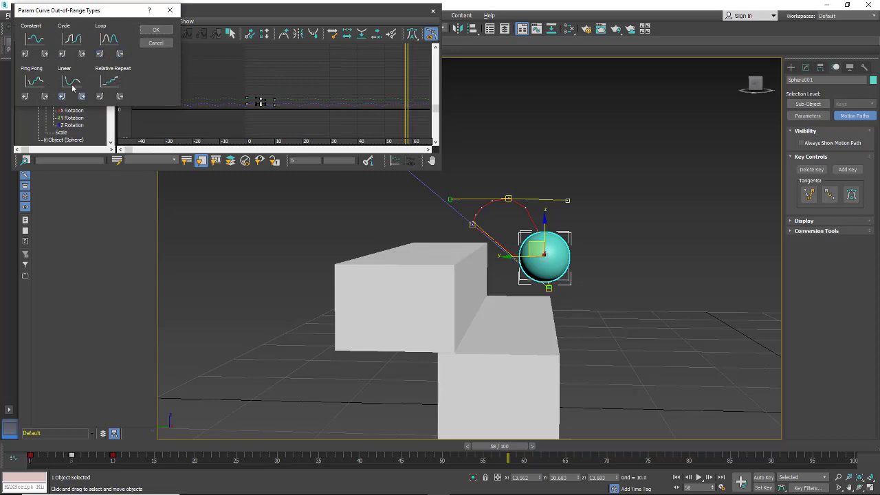
pyautogui.click(156, 30)
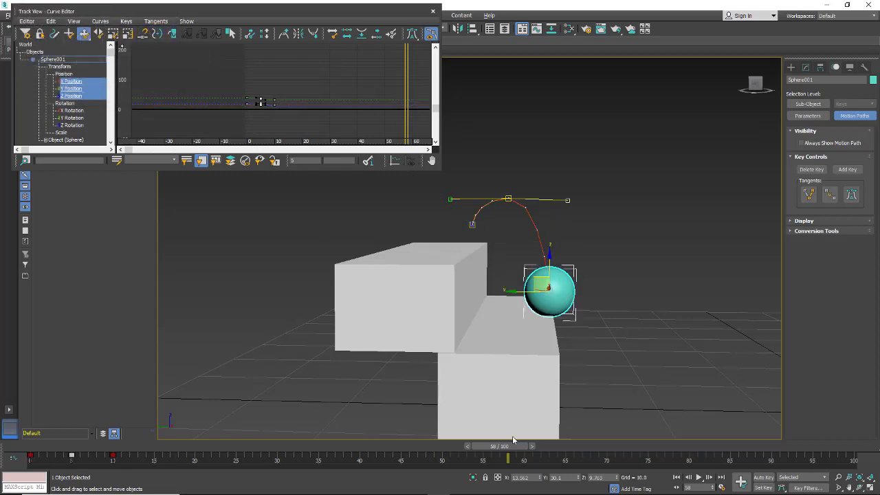
# - Preview the Linear motion, then stop and rewind to frame 0
pyautogui.click(699, 477)
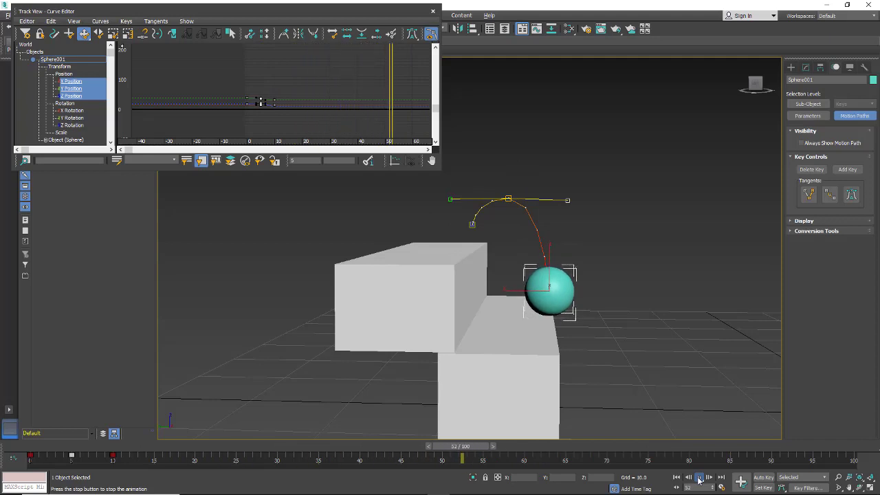
pyautogui.click(699, 480)
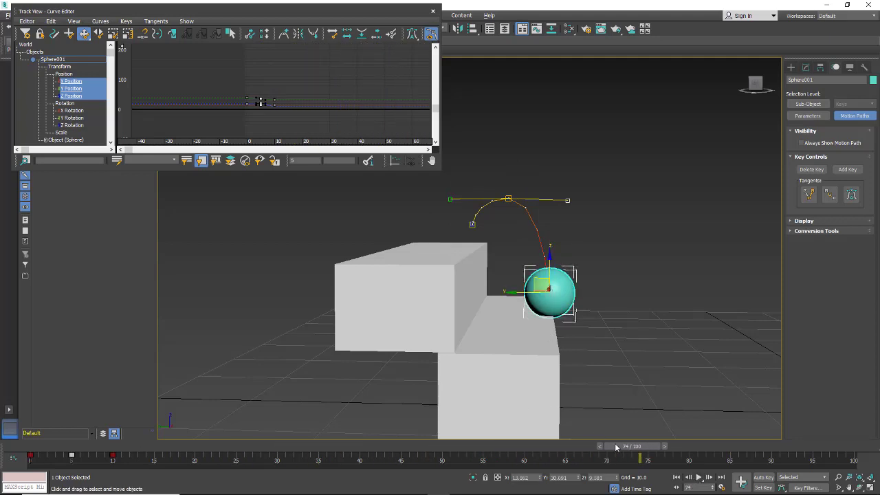
pyautogui.moveTo(616, 448); pyautogui.dragTo(39, 447)
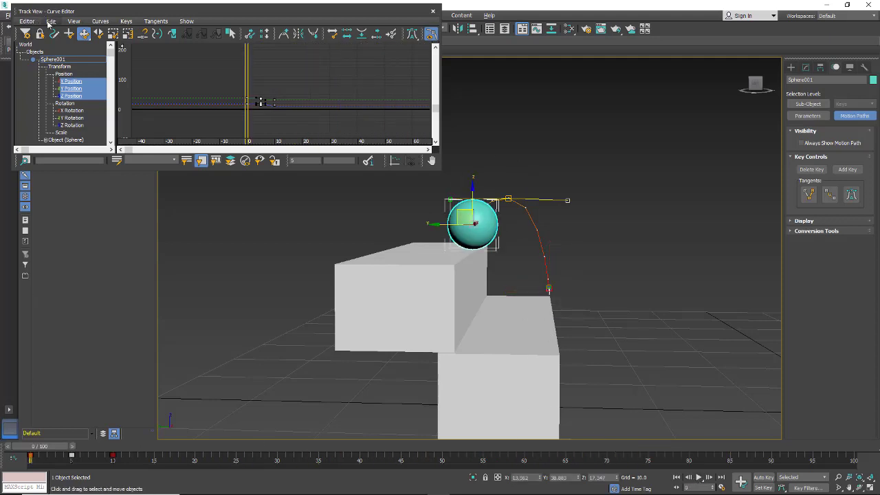
# - Apply Ping Pong out-of-range behaviour and briefly play it to preview the back-and-forth hop
pyautogui.click(51, 21)
pyautogui.moveTo(69, 77)
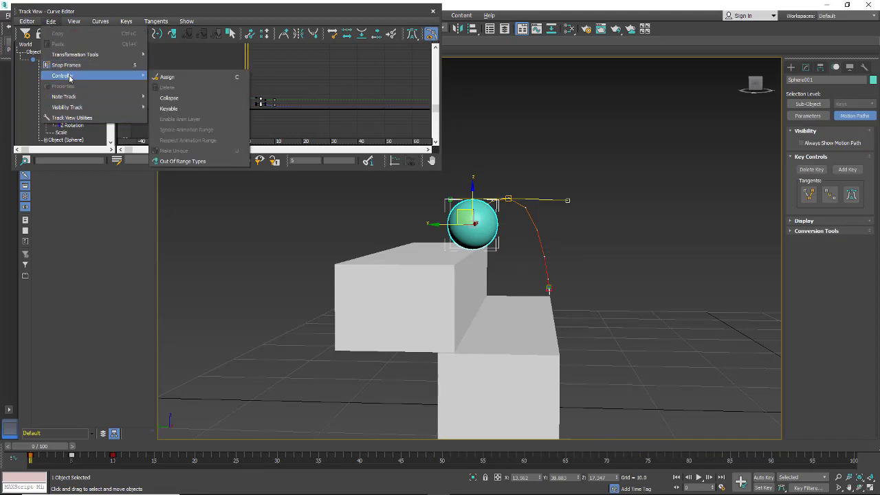
pyautogui.click(186, 161)
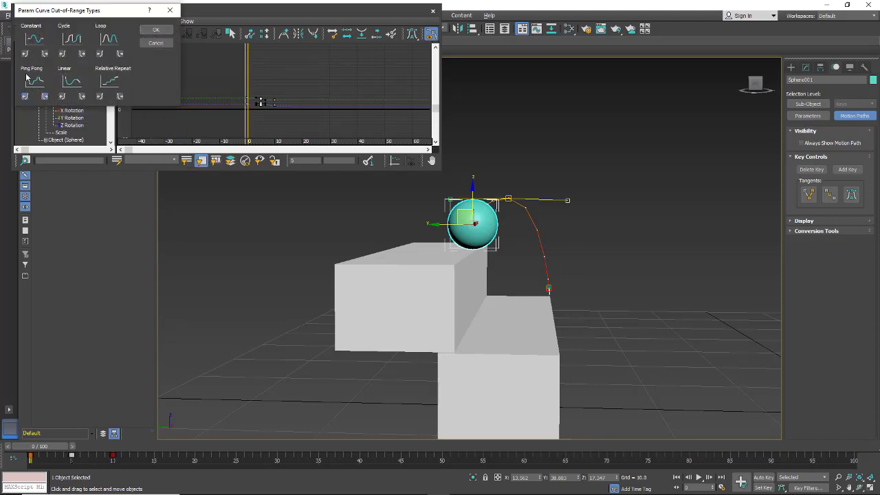
pyautogui.click(155, 29)
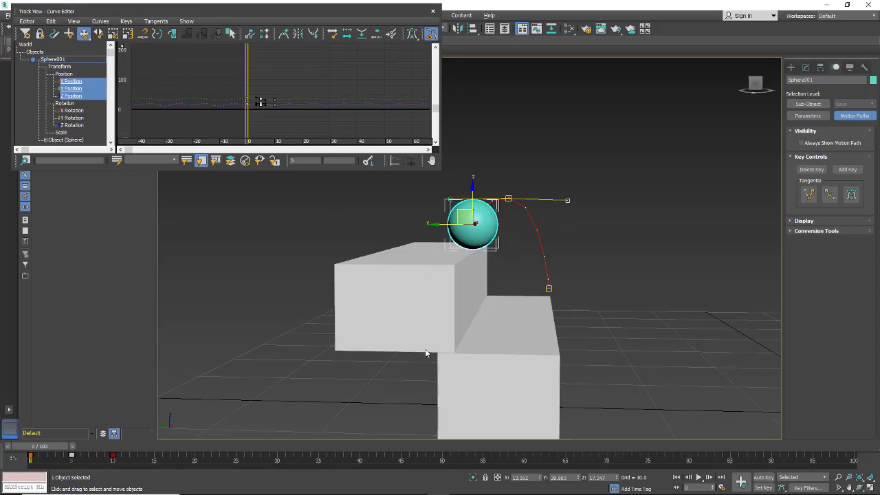
pyautogui.click(698, 477)
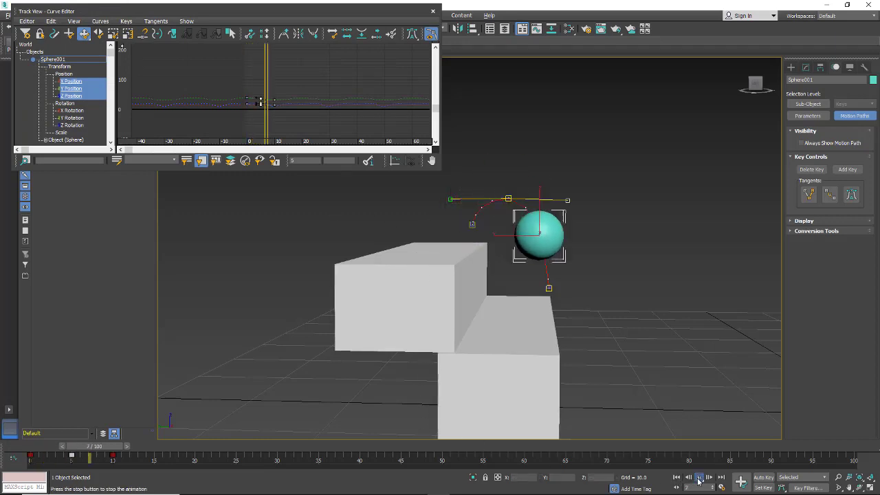
pyautogui.click(698, 478)
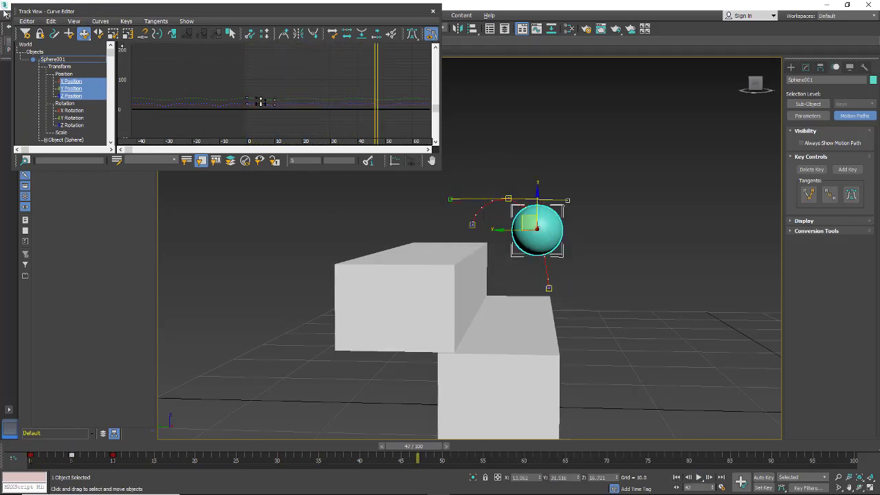
# - Apply the Relative Repeat out-of-range type to Sphere001's position tracks
pyautogui.click(50, 22)
pyautogui.moveTo(63, 79)
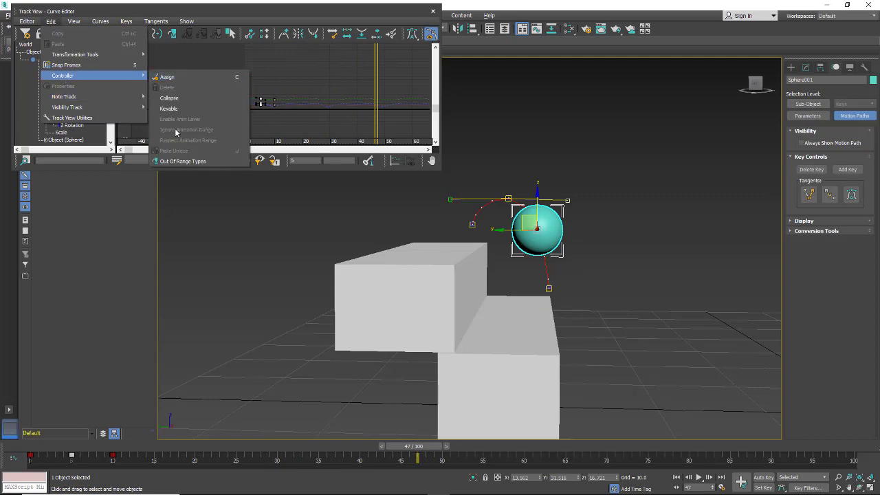
pyautogui.click(172, 161)
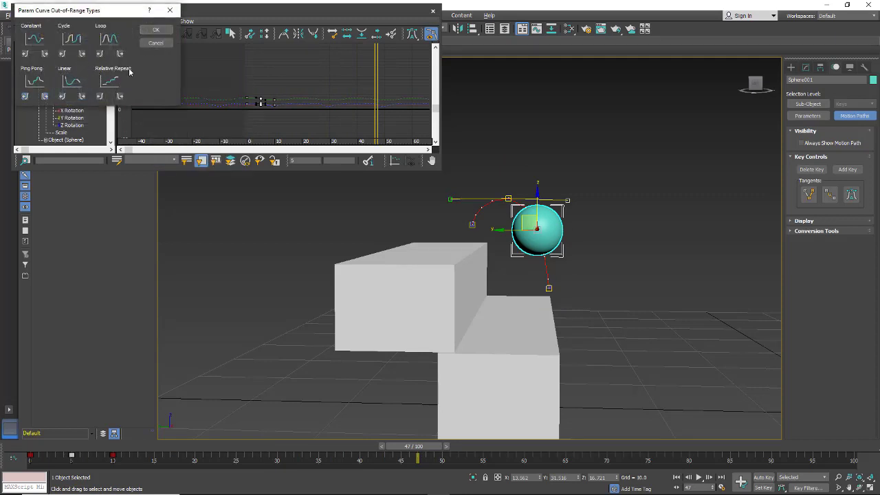
pyautogui.click(112, 82)
pyautogui.click(155, 30)
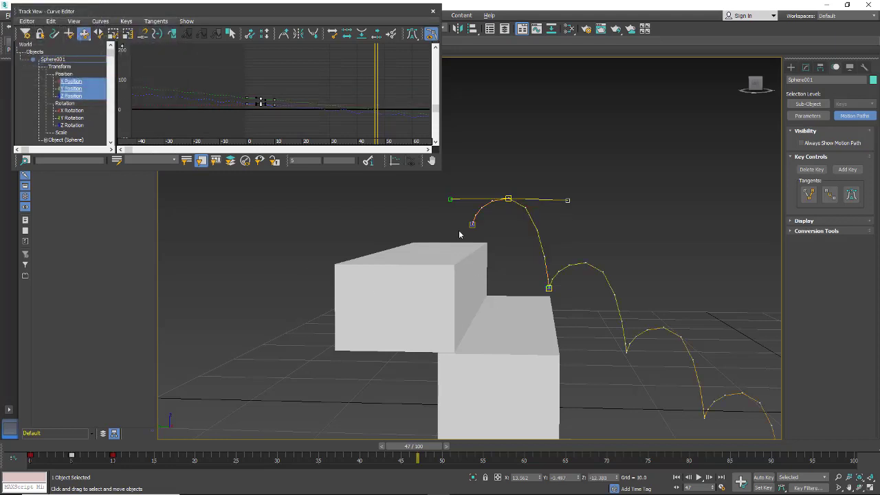
# - Orbit and zoom the perspective view to inspect the descending chain of hops
pyautogui.keyDown('alt'); pyautogui.moveTo(491, 320); pyautogui.dragTo(330, 178, button='middle'); pyautogui.keyUp('alt')
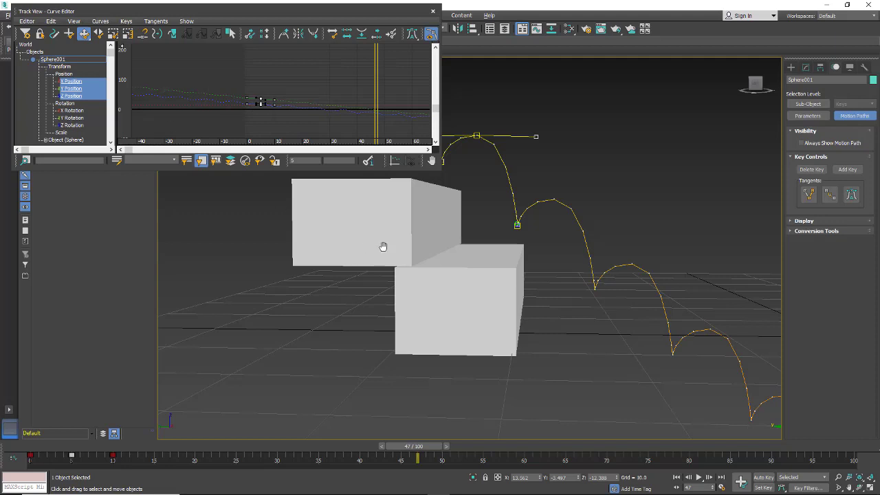
pyautogui.moveTo(383, 244)
pyautogui.keyDown('alt'); pyautogui.mouseDown(button='middle')
pyautogui.moveTo(401, 228)
pyautogui.moveTo(396, 239)
pyautogui.mouseUp(button='middle'); pyautogui.keyUp('alt')
pyautogui.scroll(-3, 392, 243)
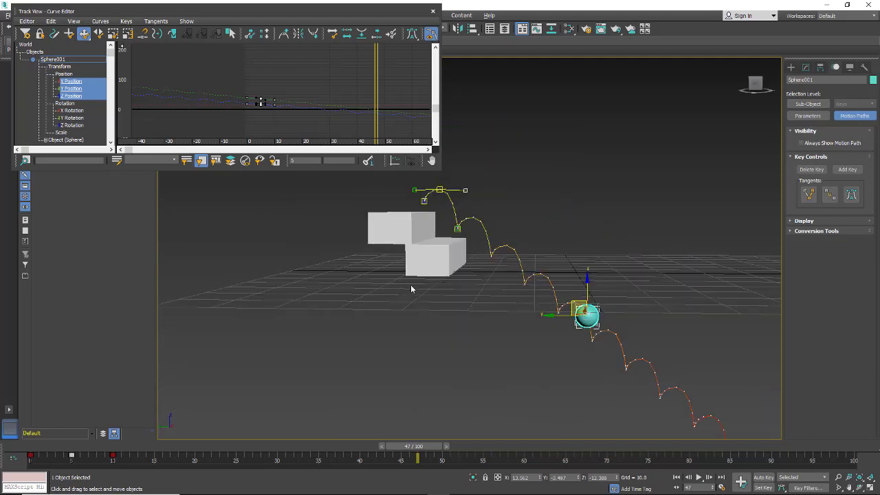
pyautogui.keyDown('alt'); pyautogui.moveTo(411, 289); pyautogui.dragTo(385, 279, button='middle'); pyautogui.keyUp('alt')
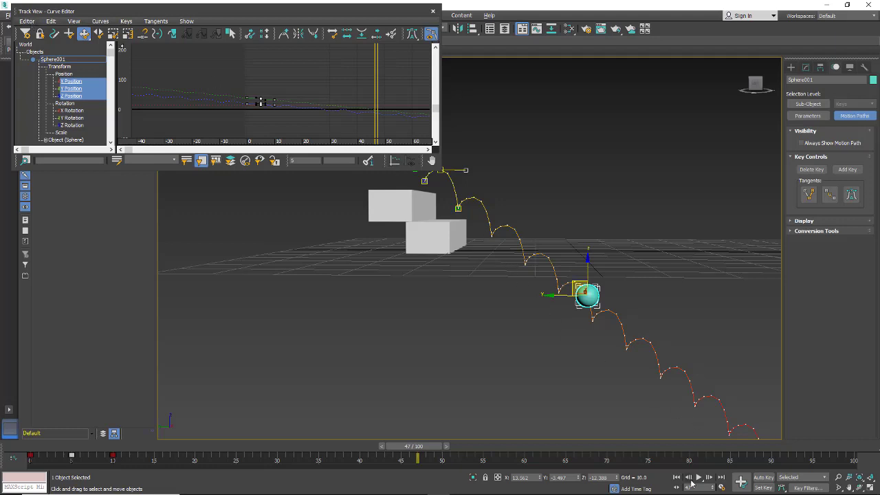
# - Unhide Box003, Box004, Box005 and Box006 to form the staircase
pyautogui.moveTo(116, 12); pyautogui.dragTo(340, 4)
pyautogui.click(43, 115)
pyautogui.click(43, 123)
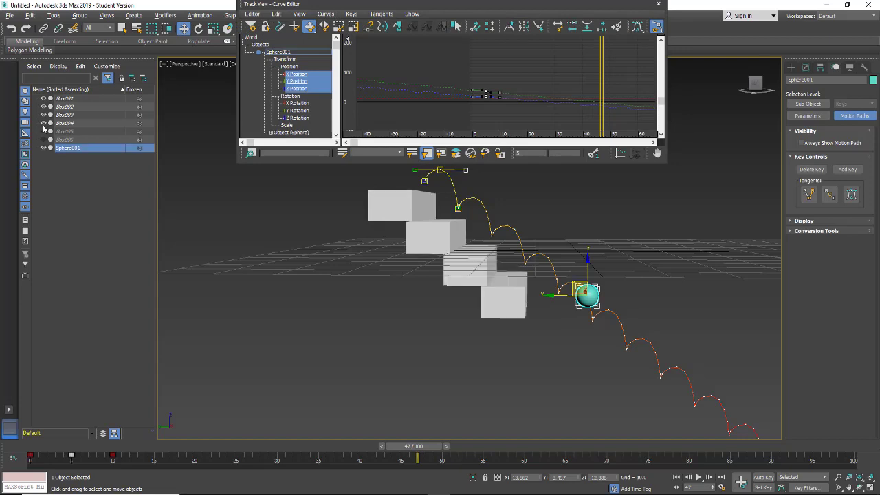
pyautogui.click(43, 131)
pyautogui.click(42, 139)
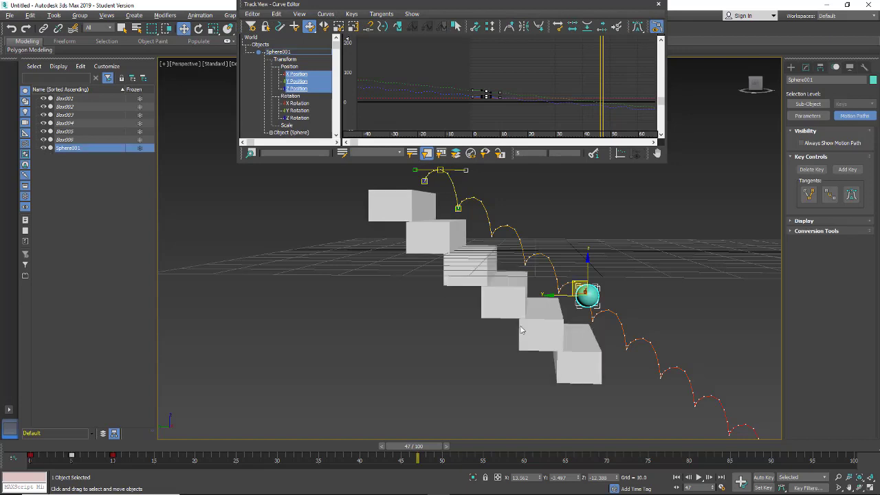
# - Rewind and play the sphere hopping down the stairs, then reselect it to show its path
pyautogui.moveTo(423, 445); pyautogui.dragTo(42, 446)
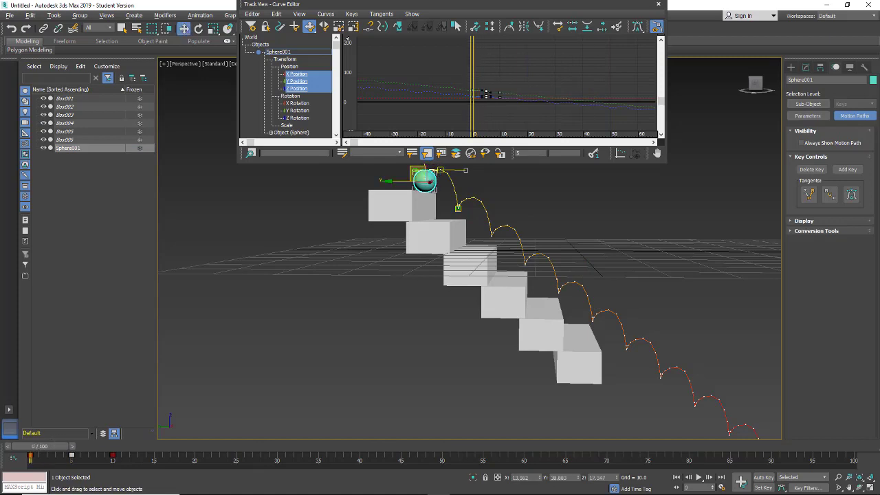
pyautogui.click(698, 477)
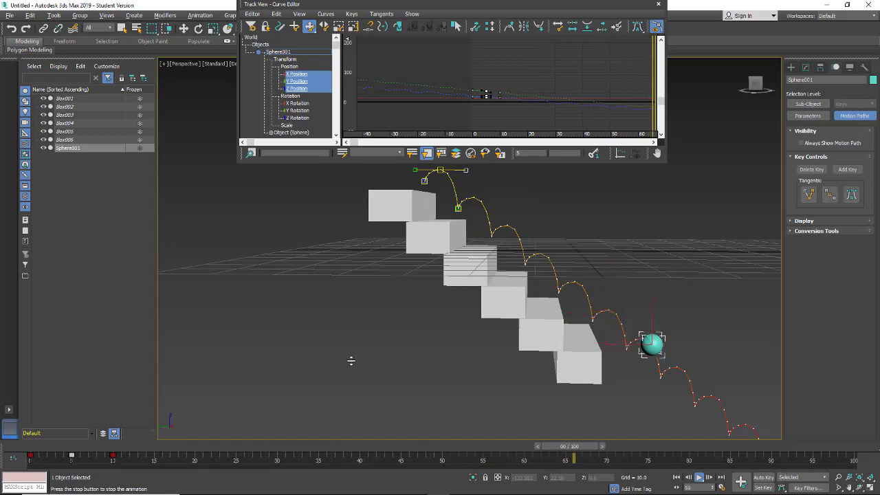
pyautogui.press('/')
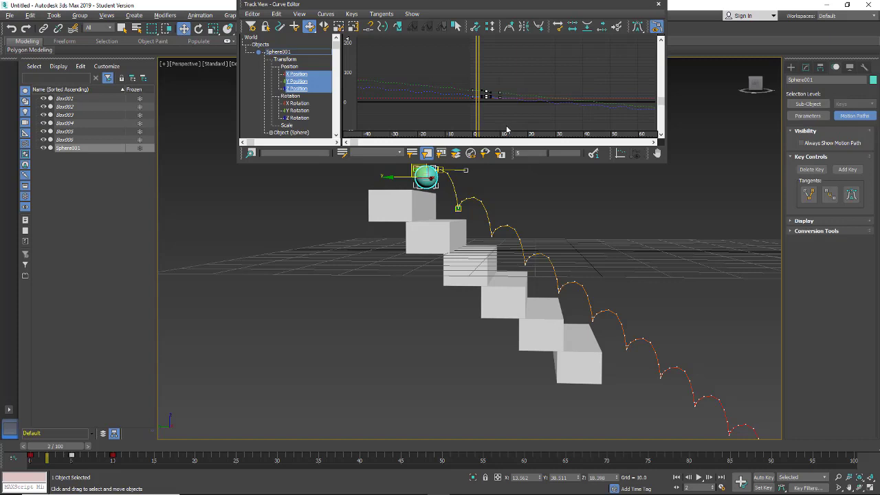
pyautogui.click(482, 180)
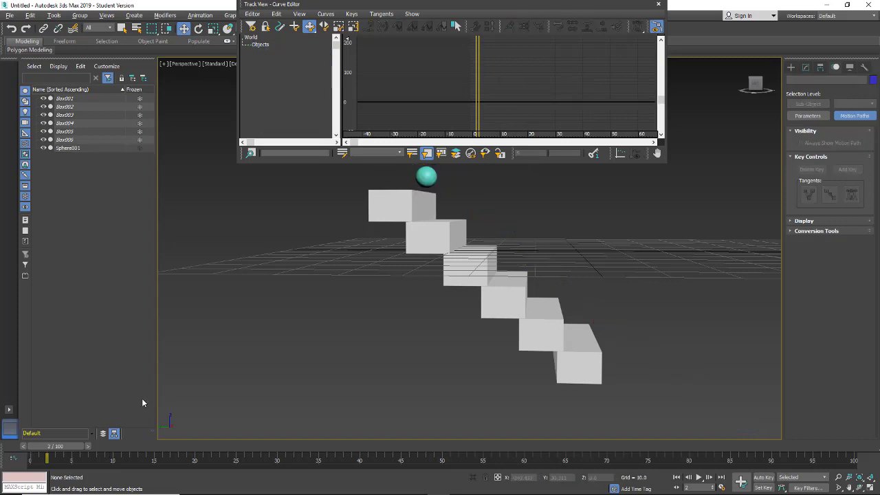
pyautogui.click(420, 174)
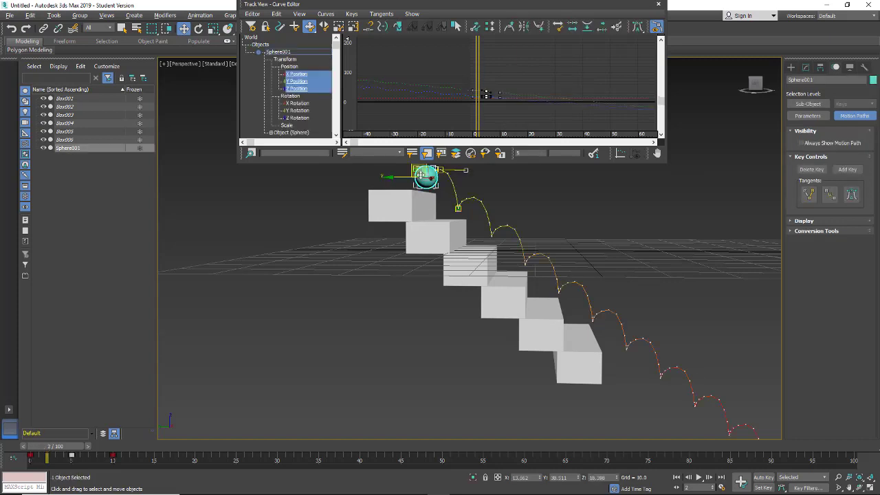